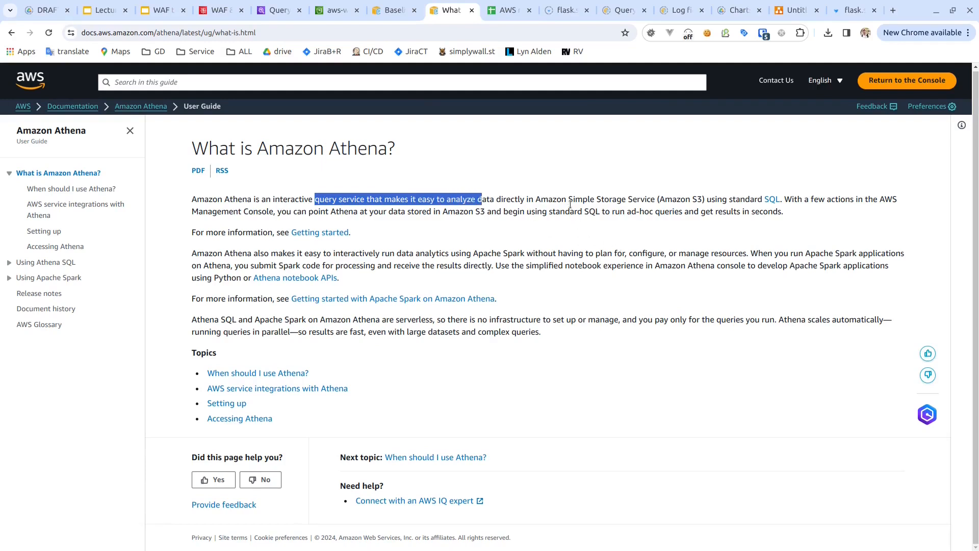
Step: Read the Amazon S3 and SQL mentions in the Athena introduction, and find the Athena service in the AWS console by searching for "athena"
{"action": "left_click_drag", "start_coordinate": [536, 199], "coordinate": [637, 198]}
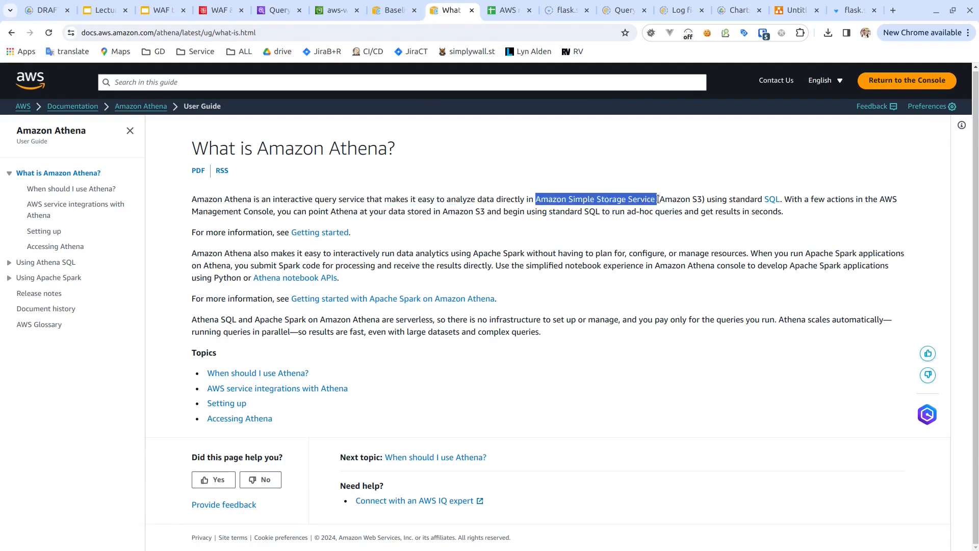
{"action": "left_click_drag", "start_coordinate": [755, 198], "coordinate": [779, 199]}
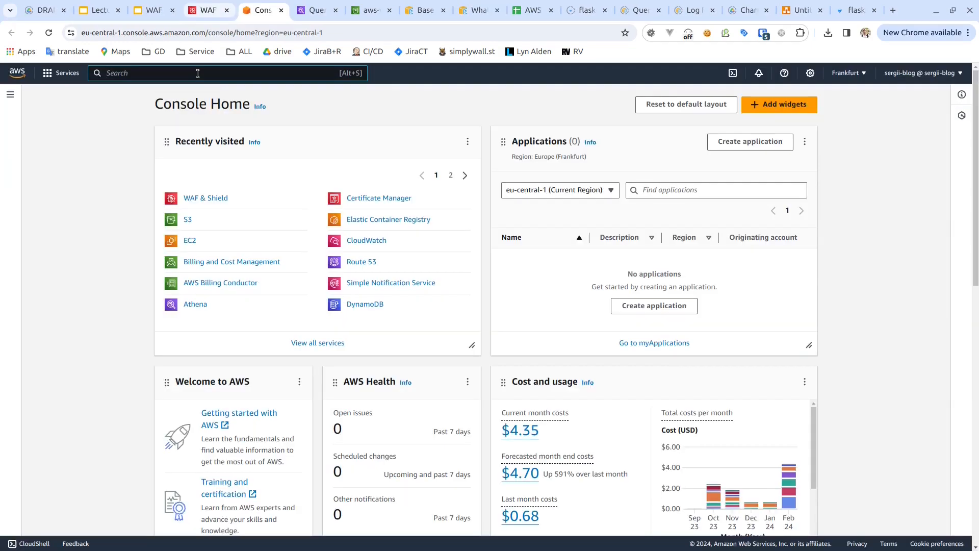
{"action": "left_click", "coordinate": [198, 73]}
{"action": "type", "text": "athena"}
{"action": "left_click", "coordinate": [262, 151]}
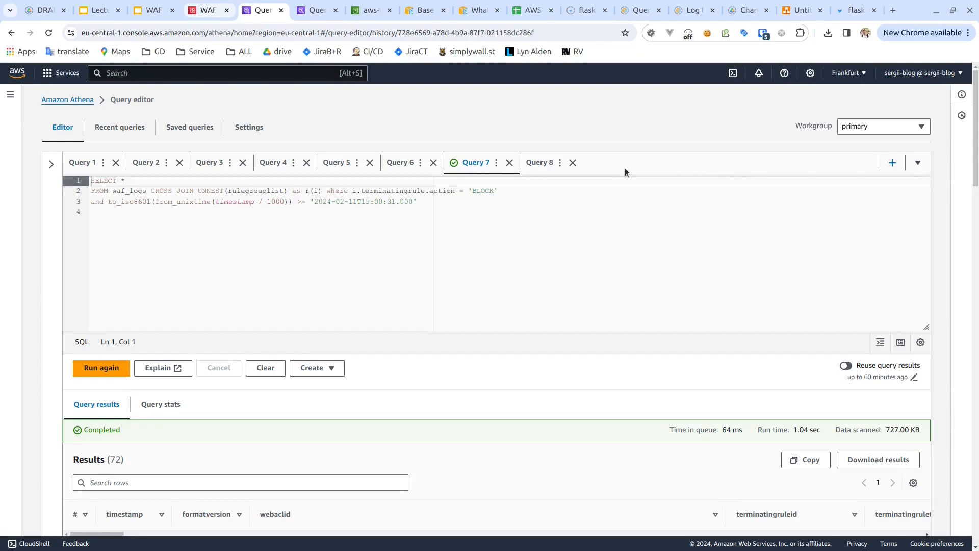
Step: Review the S3 bucket creation form without creating a bucket, and locate the existing Athena results bucket in the bucket list
{"action": "key", "text": "ctrl+7"}
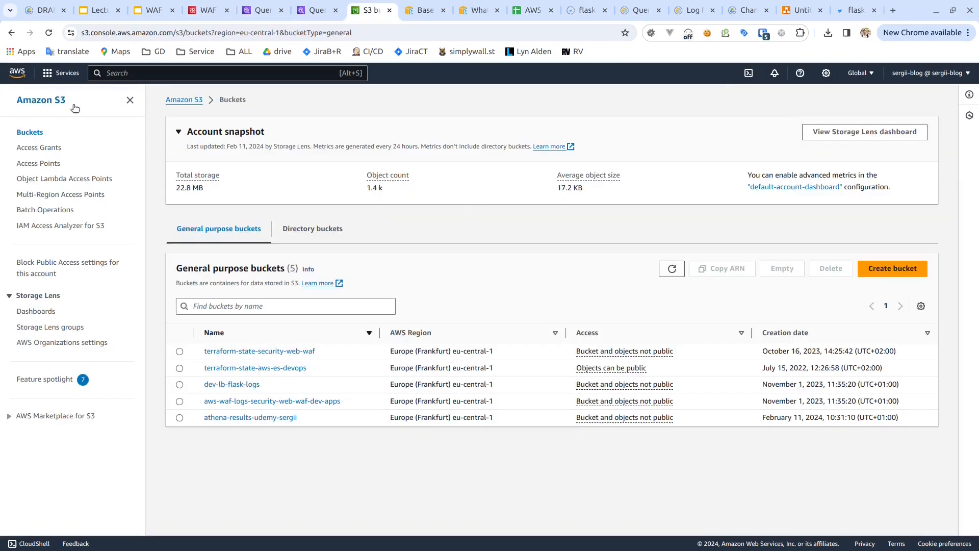
{"action": "left_click", "coordinate": [913, 267]}
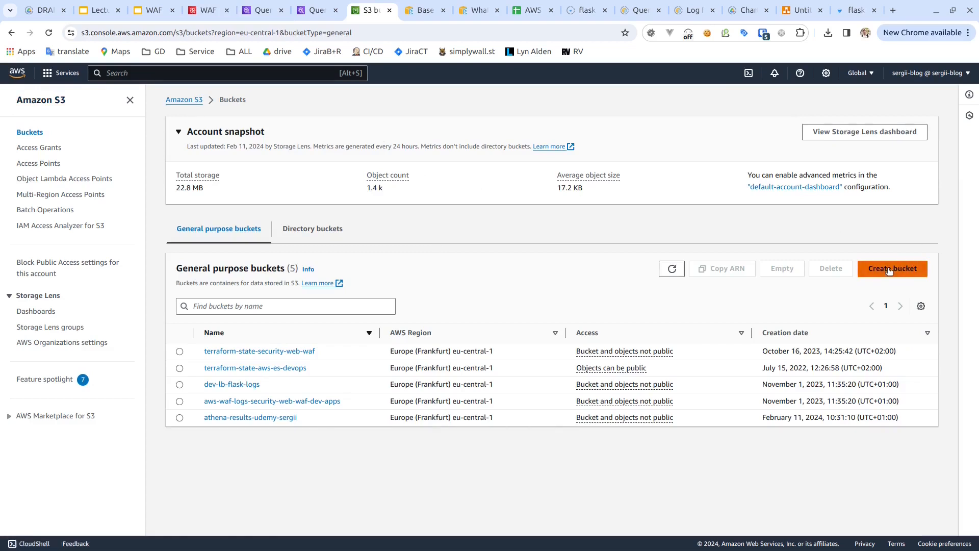
{"action": "left_click", "coordinate": [115, 261]}
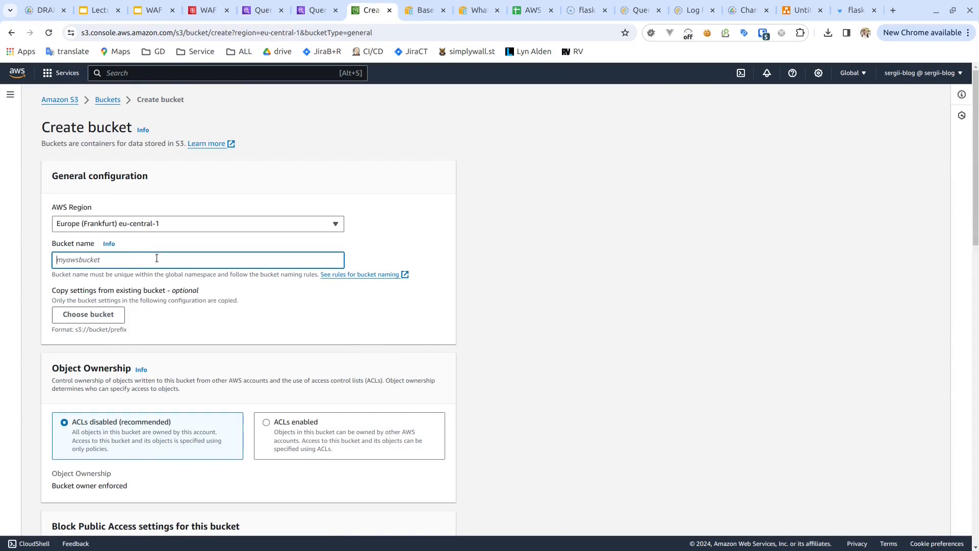
{"action": "scroll", "coordinate": [359, 376], "scroll_direction": "down", "scroll_amount": 15}
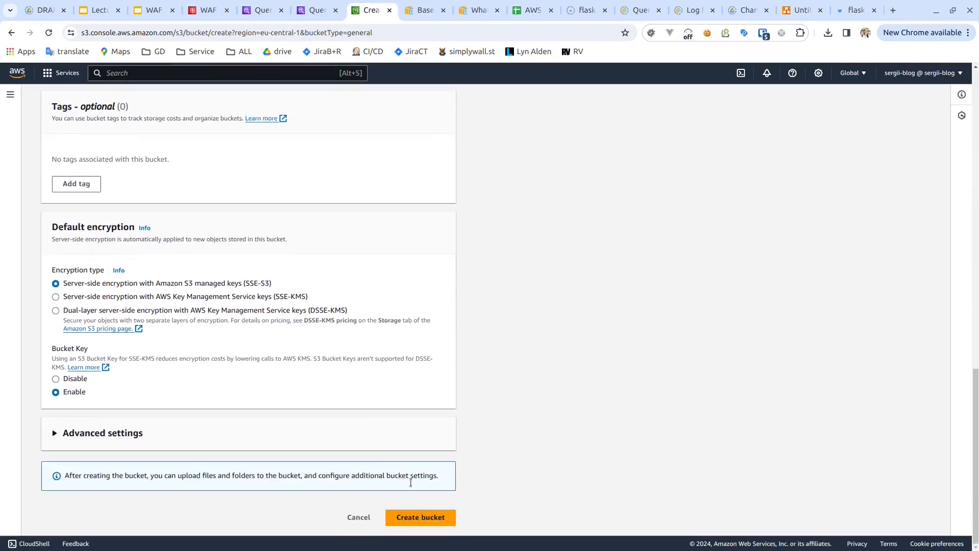
{"action": "left_click", "coordinate": [434, 517]}
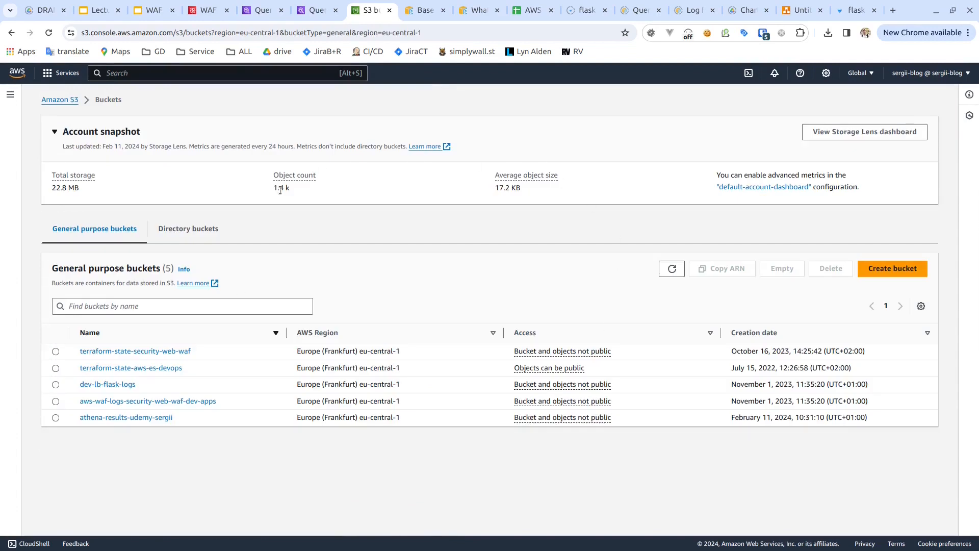
{"action": "left_click_drag", "start_coordinate": [72, 411], "coordinate": [192, 418]}
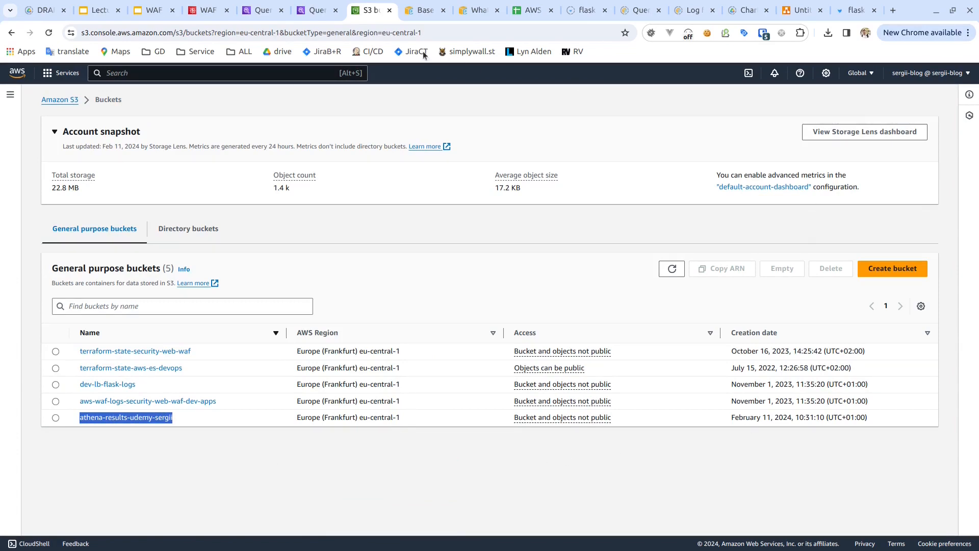
Step: Save Athena's query result location as the S3 path of the Athena results bucket, ending in a slash
{"action": "left_click", "coordinate": [270, 13]}
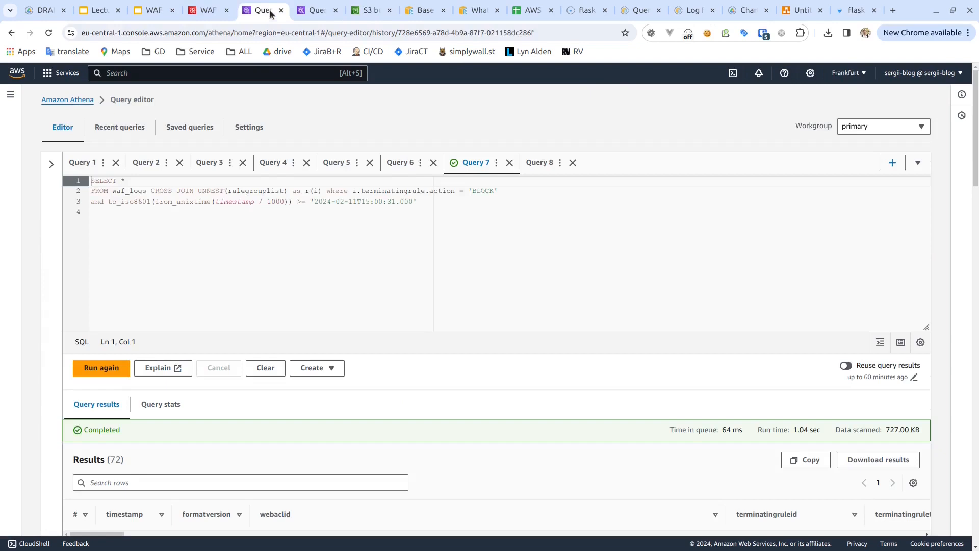
{"action": "left_click", "coordinate": [249, 127]}
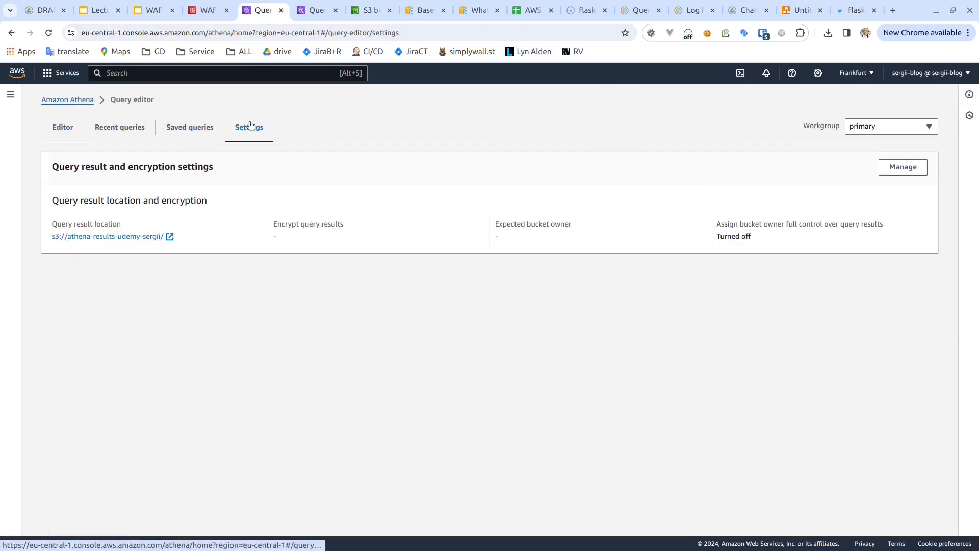
{"action": "left_click", "coordinate": [903, 167]}
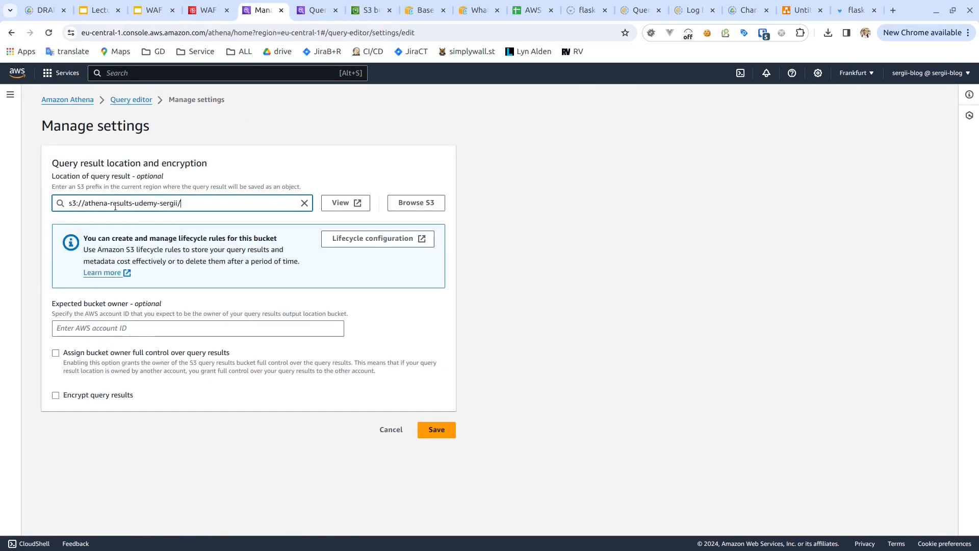
{"action": "left_click", "coordinate": [70, 204]}
{"action": "left_click_drag", "start_coordinate": [70, 204], "coordinate": [186, 203]}
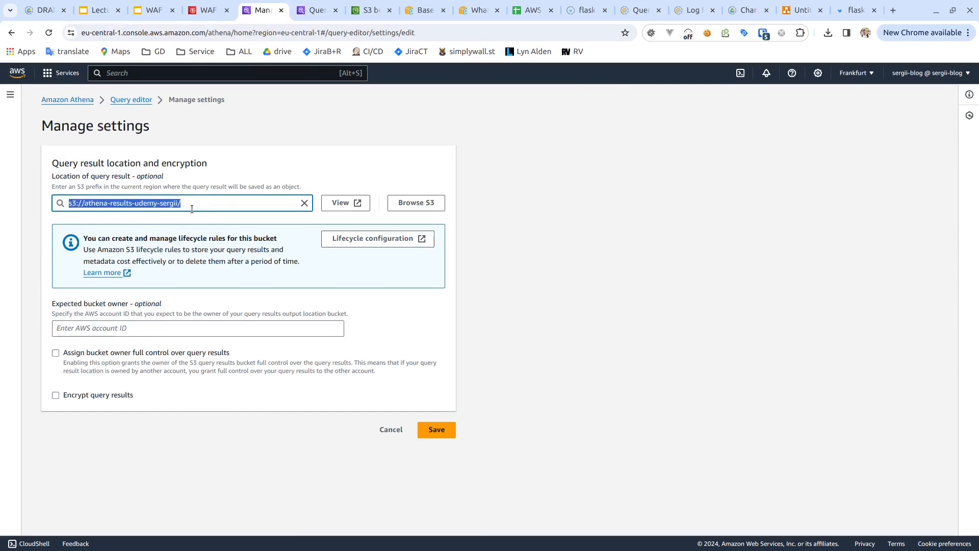
{"action": "left_click", "coordinate": [192, 208]}
{"action": "left_click_drag", "start_coordinate": [178, 203], "coordinate": [186, 203]}
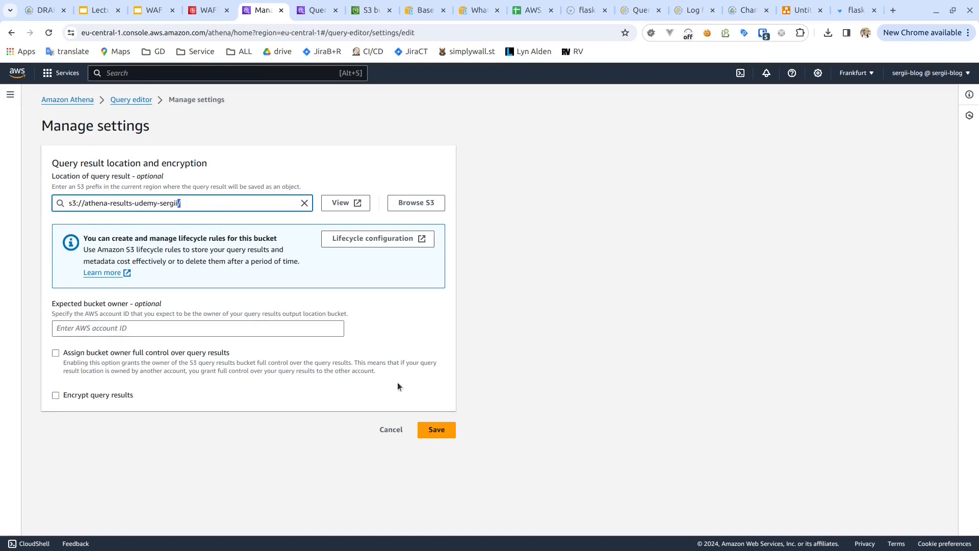
{"action": "left_click", "coordinate": [435, 430]}
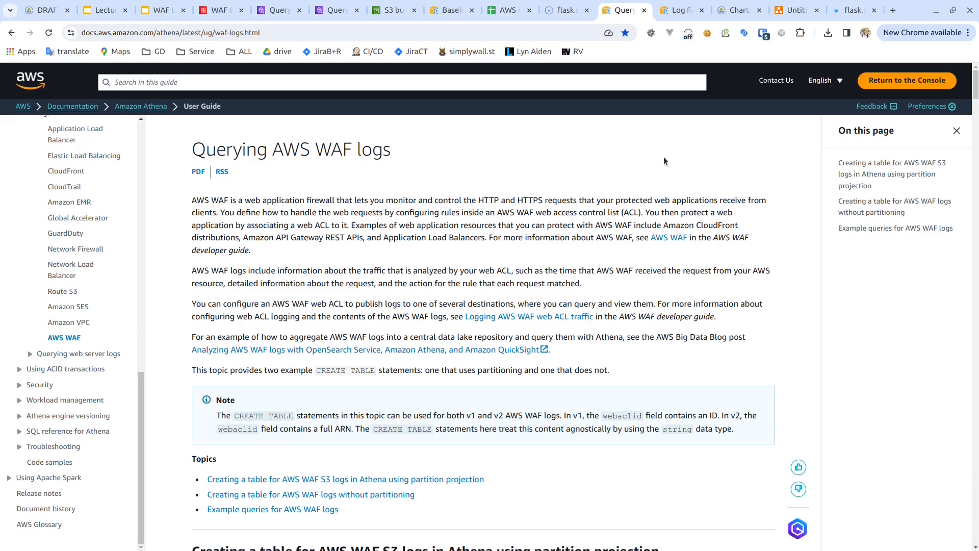
Step: Read the AWS documentation on querying AWS WAF logs through to the CREATE TABLE example that uses partition projection
{"action": "left_click_drag", "start_coordinate": [264, 33], "coordinate": [67, 15]}
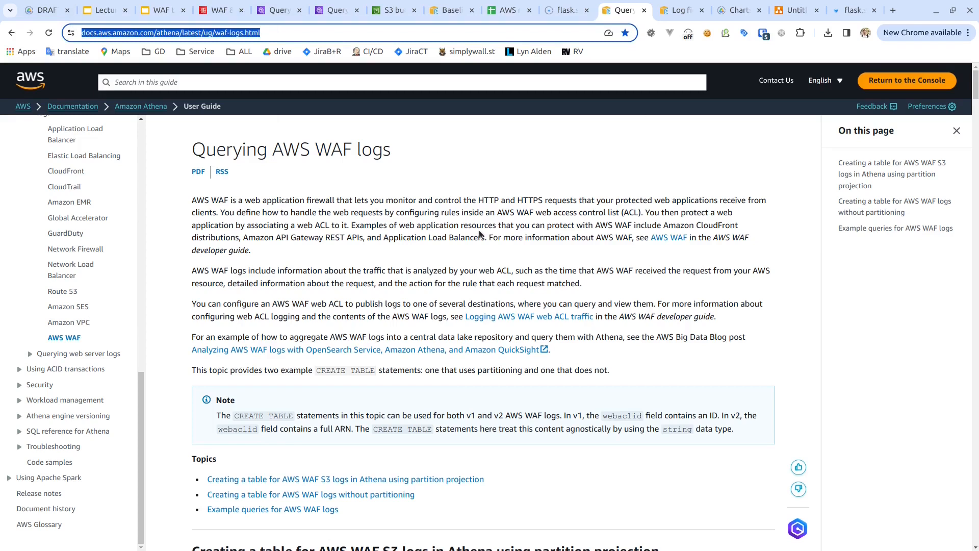
{"action": "left_click_drag", "start_coordinate": [192, 270], "coordinate": [766, 284]}
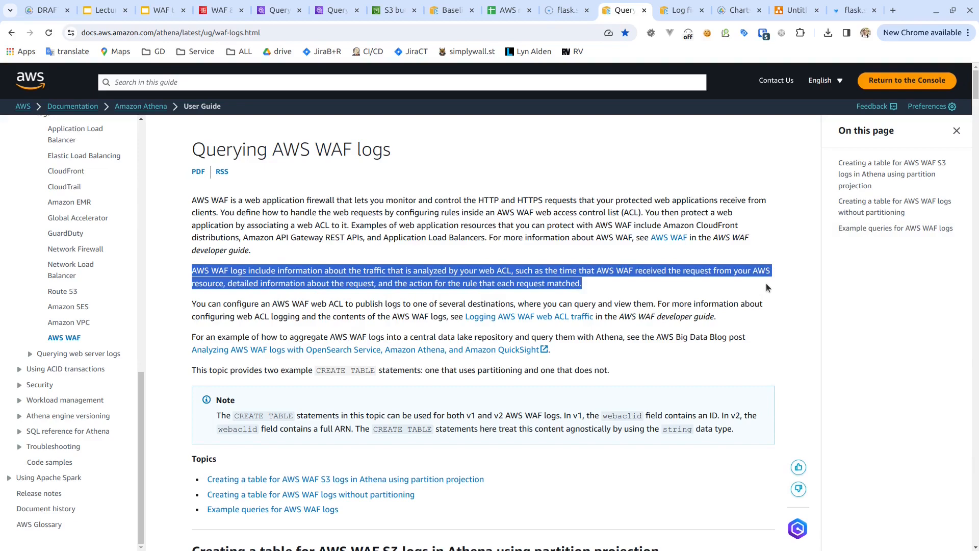
{"action": "scroll", "coordinate": [766, 283], "scroll_direction": "down", "scroll_amount": 6}
{"action": "left_click_drag", "start_coordinate": [193, 266], "coordinate": [422, 277]}
{"action": "scroll", "coordinate": [534, 340], "scroll_direction": "down", "scroll_amount": 3}
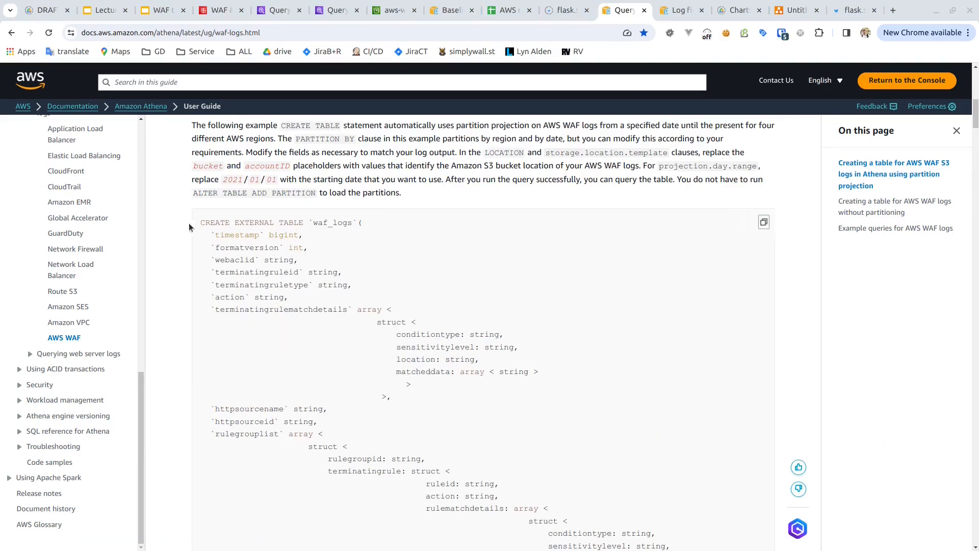
Step: Copy the documentation's CREATE EXTERNAL TABLE waf_logs statement for partition projection into a new Athena query
{"action": "left_click_drag", "start_coordinate": [200, 223], "coordinate": [365, 226]}
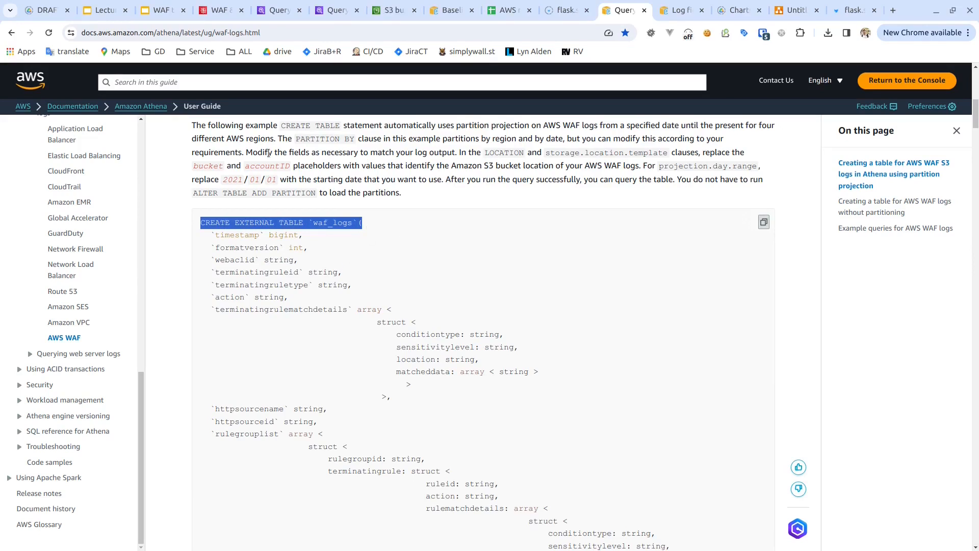
{"action": "left_click", "coordinate": [276, 10]}
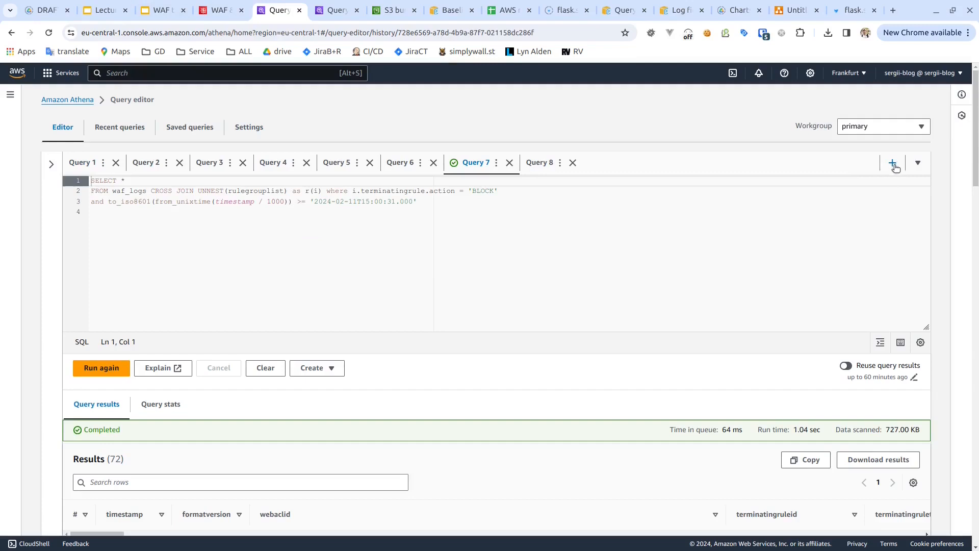
{"action": "left_click", "coordinate": [893, 163]}
{"action": "key", "text": "ctrl+v"}
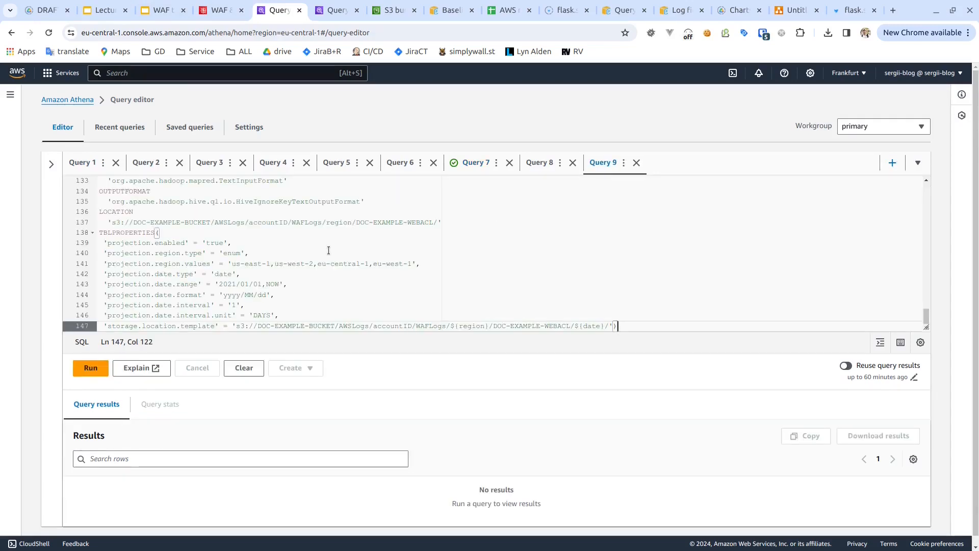
Step: Examine the placeholder S3 paths in the pasted query's LOCATION and storage.location.template entries
{"action": "scroll", "coordinate": [329, 250], "scroll_direction": "down", "scroll_amount": 1}
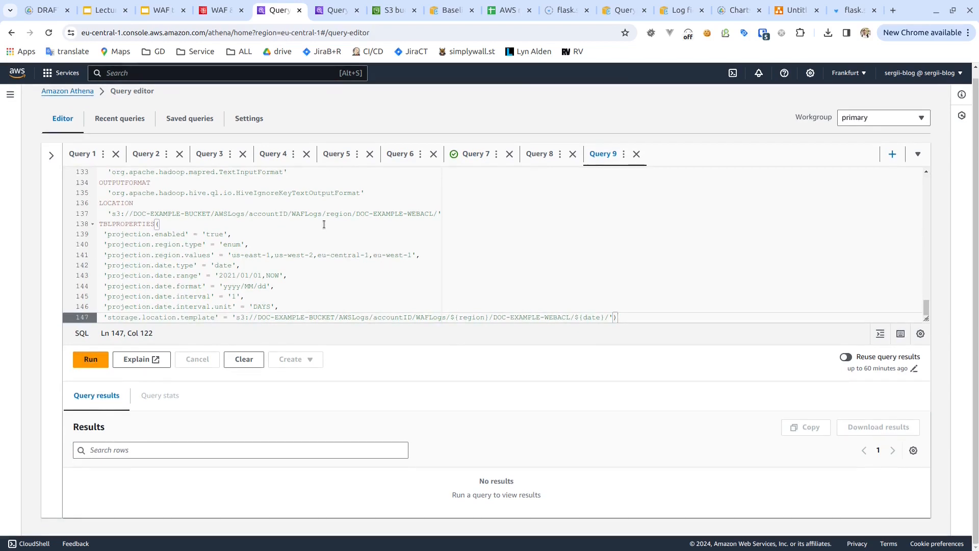
{"action": "left_click_drag", "start_coordinate": [103, 213], "coordinate": [442, 214]}
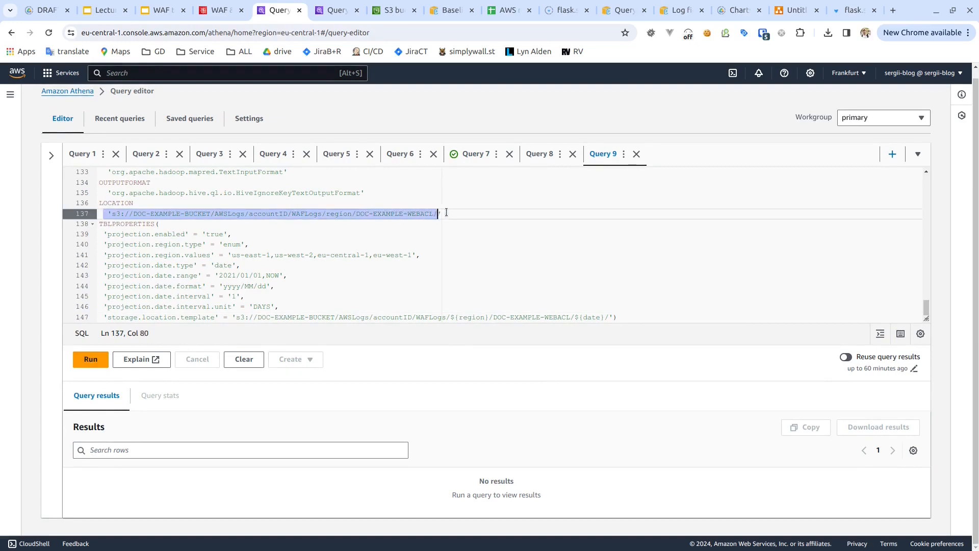
{"action": "left_click_drag", "start_coordinate": [104, 316], "coordinate": [559, 327]}
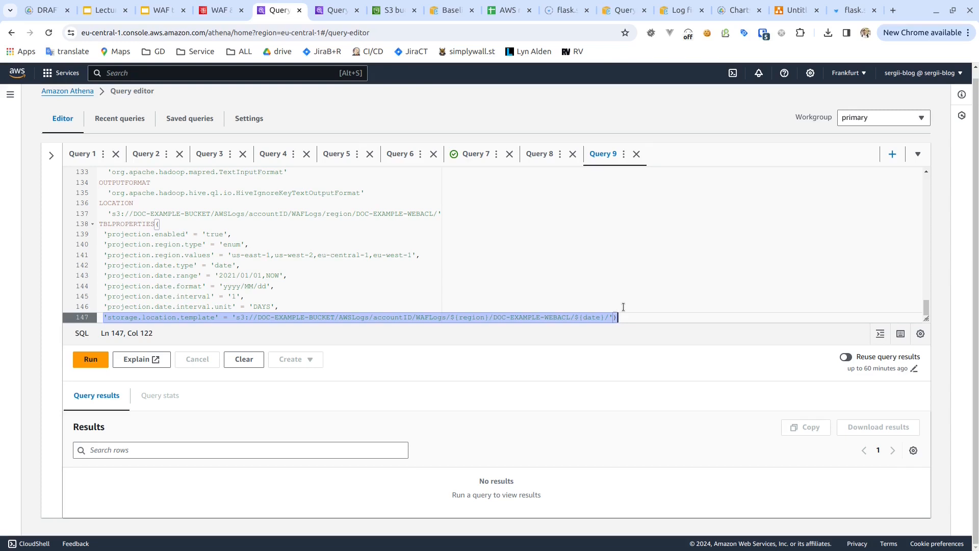
Step: Browse the aws-waf-logs-security-web-waf-dev-apps bucket through AWSLogs, the account folder, WAFLogs, eu-central-1, security-web-waf-dev-webacl-apps and 2024 to 02, and examine the full path
{"action": "left_click", "coordinate": [390, 10]}
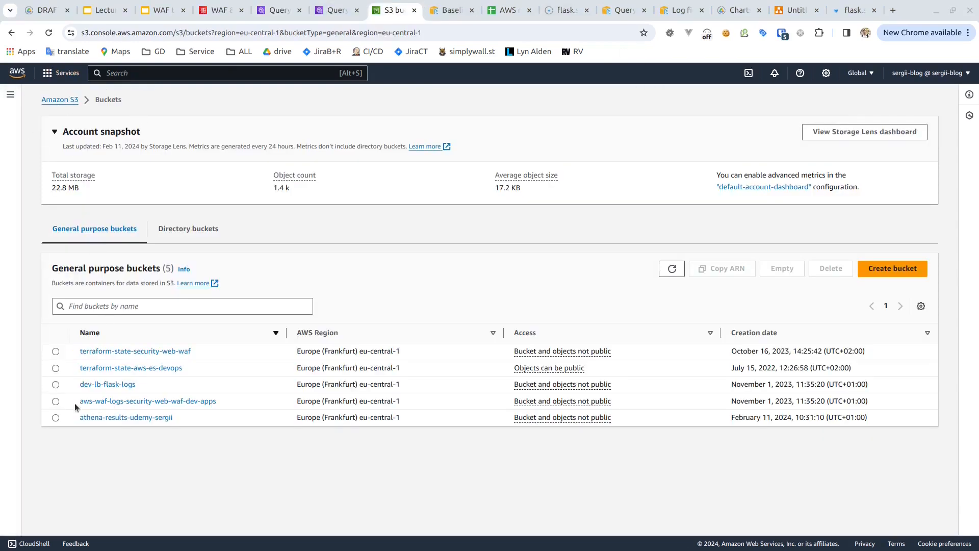
{"action": "left_click", "coordinate": [122, 401]}
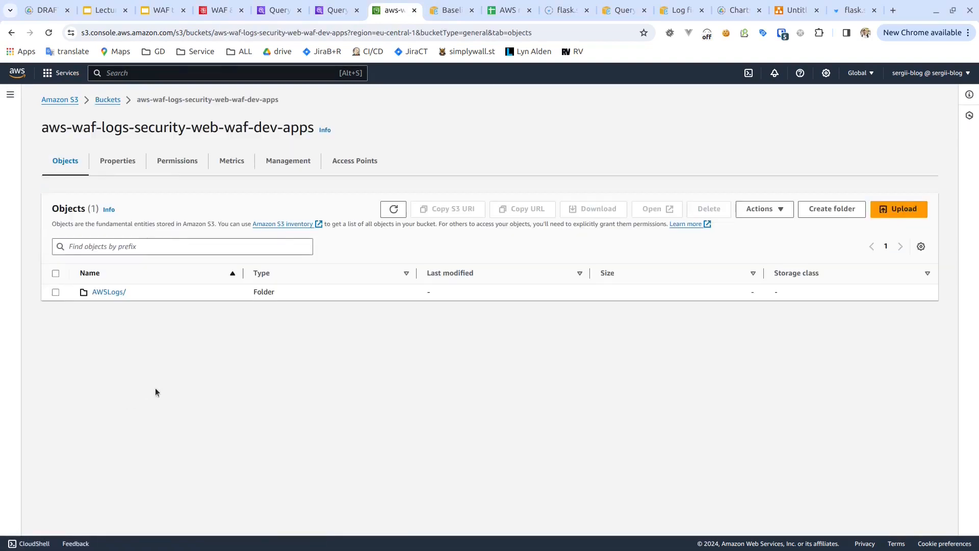
{"action": "left_click", "coordinate": [105, 292]}
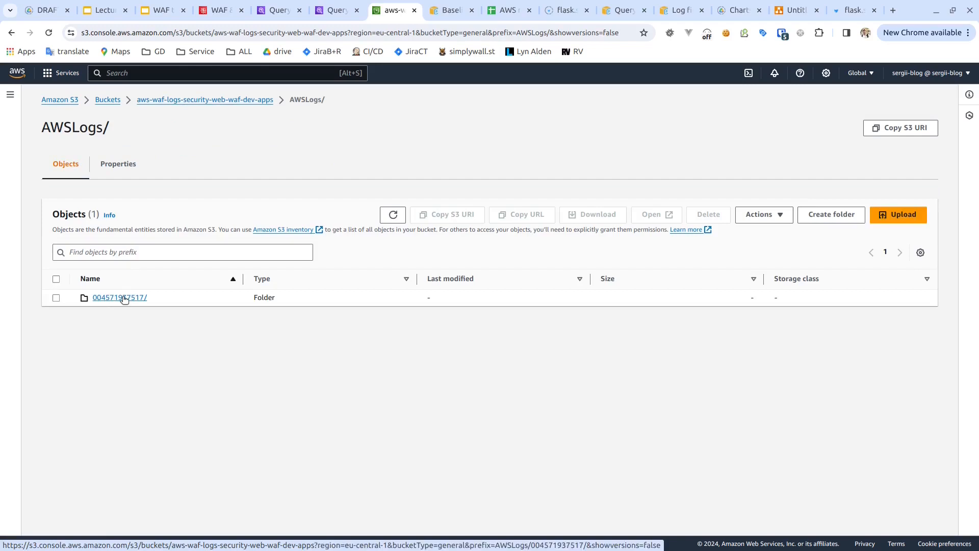
{"action": "left_click", "coordinate": [123, 298]}
{"action": "left_click", "coordinate": [101, 298]}
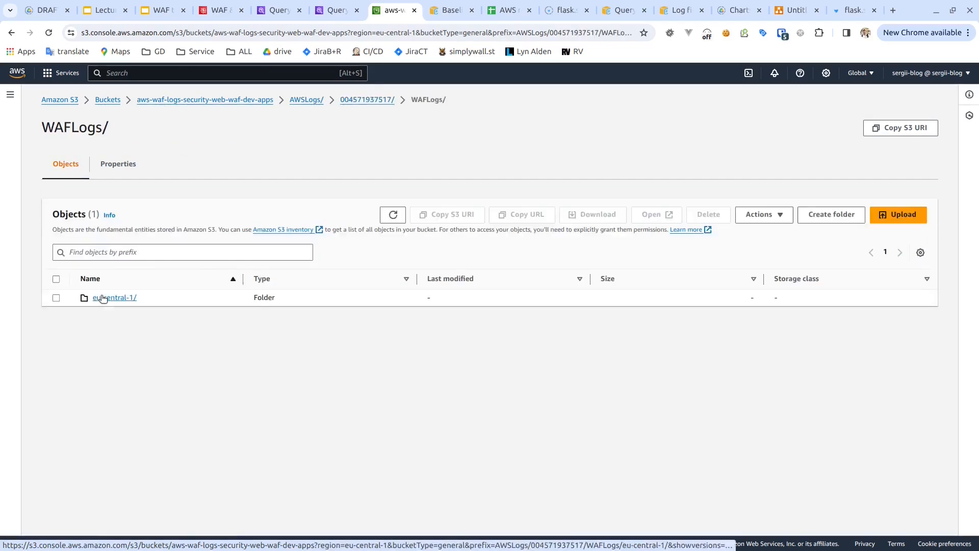
{"action": "left_click", "coordinate": [107, 297]}
{"action": "left_click", "coordinate": [129, 300]}
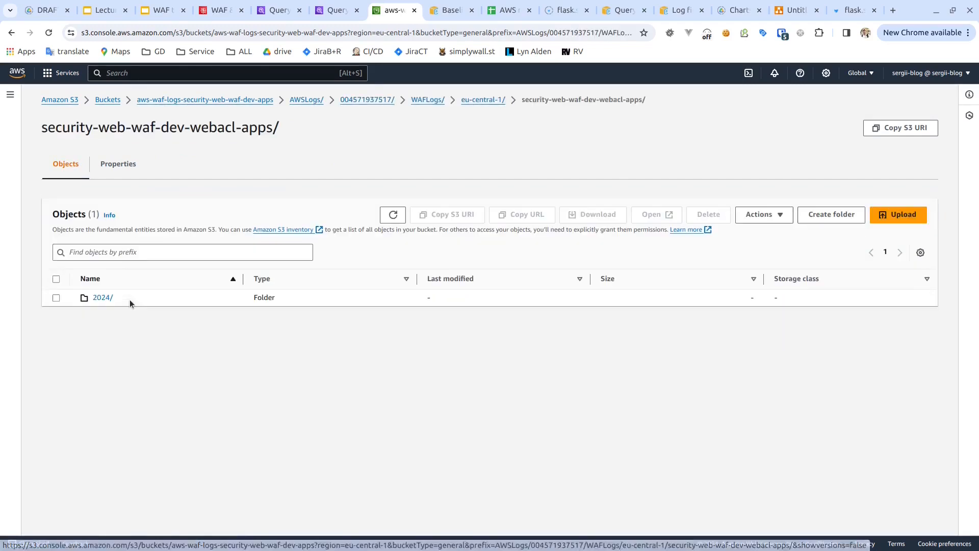
{"action": "left_click", "coordinate": [99, 299]}
{"action": "left_click", "coordinate": [99, 298]}
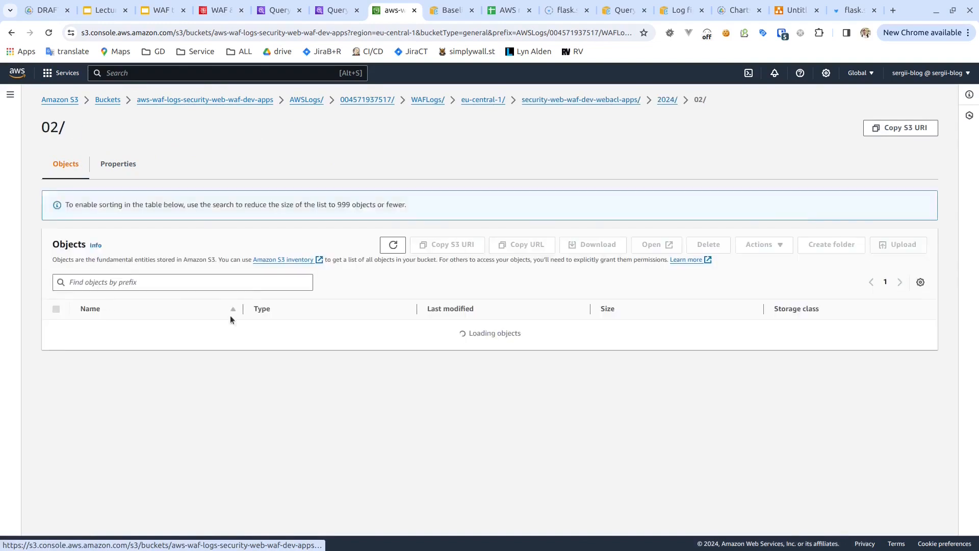
{"action": "left_click_drag", "start_coordinate": [24, 99], "coordinate": [728, 104]}
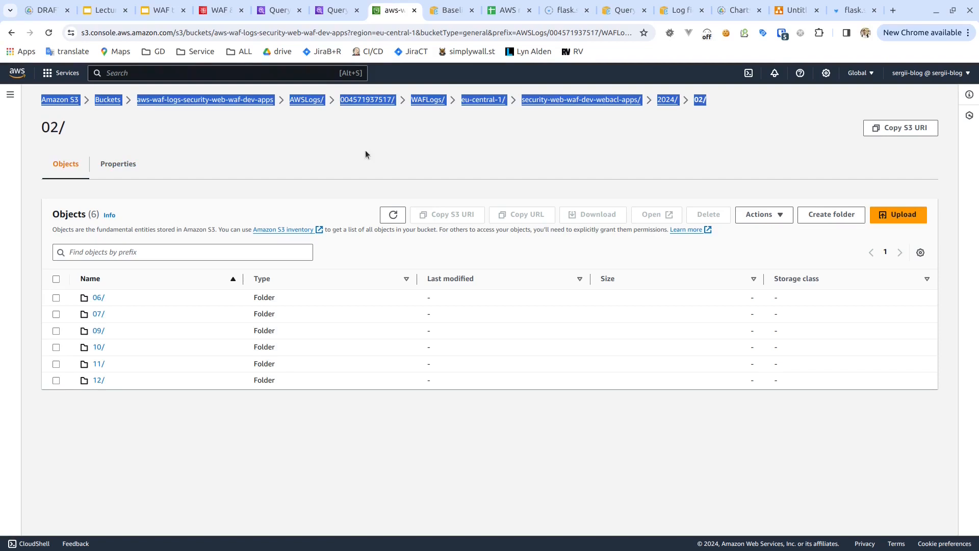
Step: Check the LOCATION path of the prepared table statement in Athena's Query 1, and switch to the code editor showing the athena-create-table file
{"action": "key", "text": "ctrl+5"}
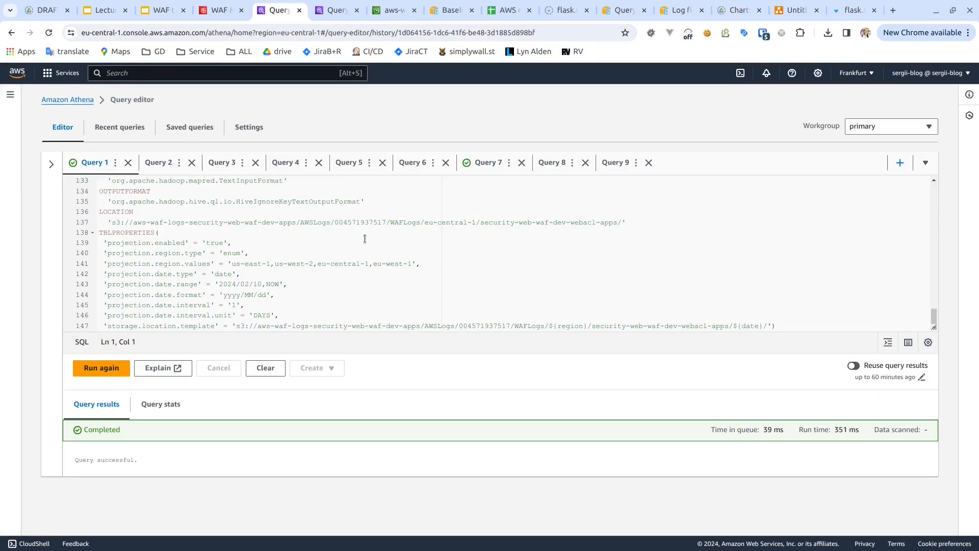
{"action": "double_click", "coordinate": [278, 223]}
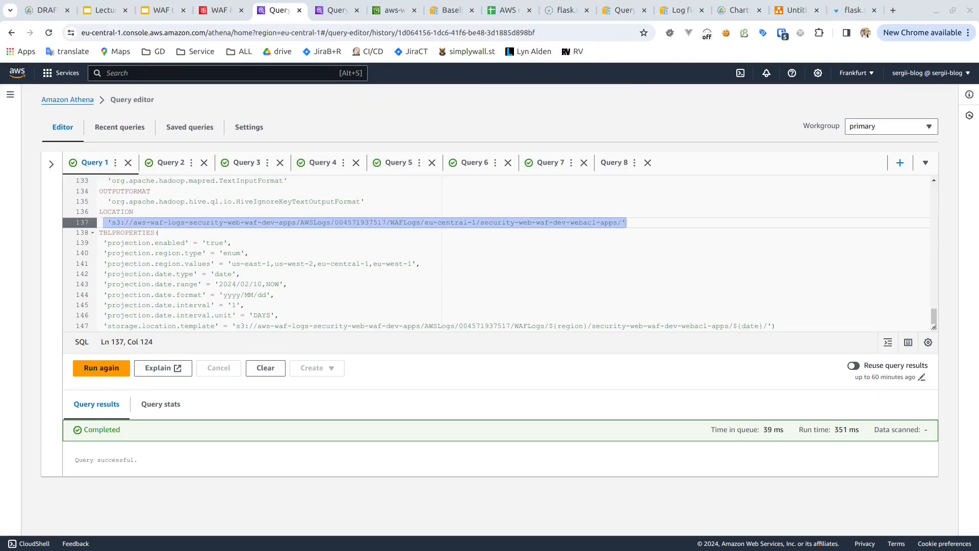
{"action": "left_click", "coordinate": [278, 222]}
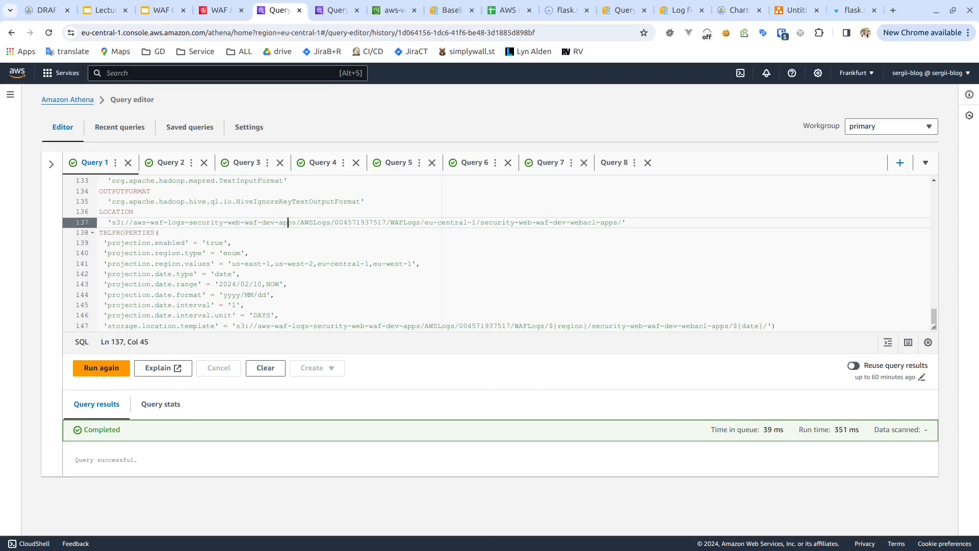
{"action": "key", "text": "alt+Tab"}
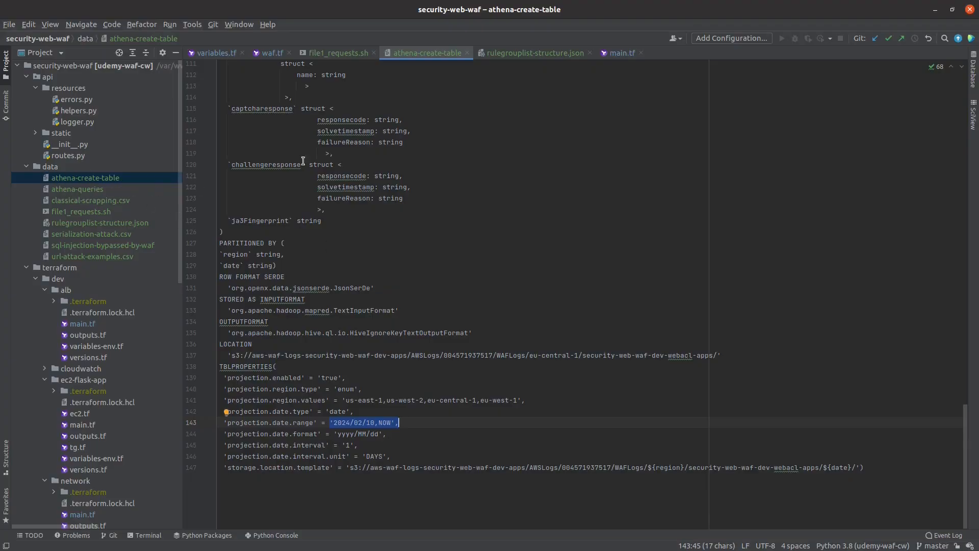
Step: Examine the LOCATION path, its account and region segments, and the account segment of storage.location.template in the athena-create-table file
{"action": "left_click", "coordinate": [383, 232]}
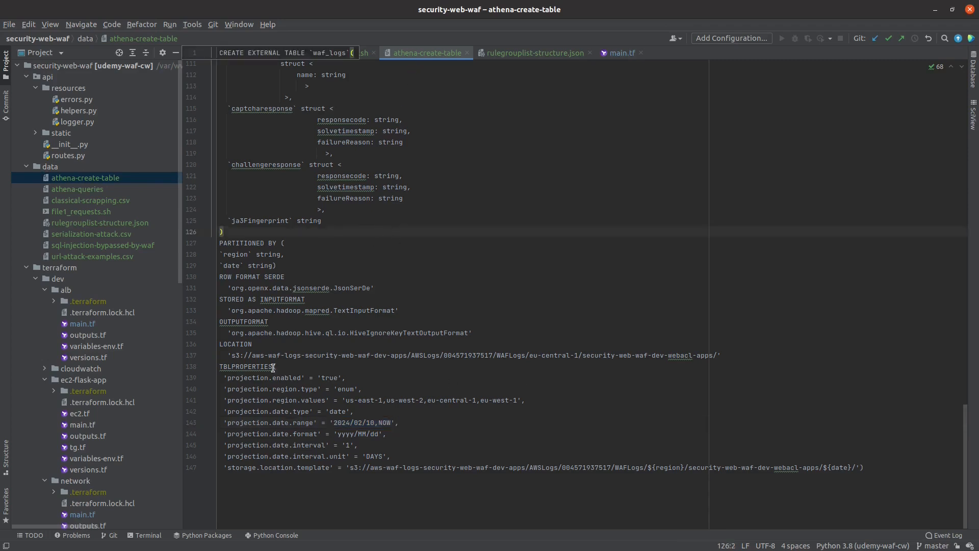
{"action": "left_click_drag", "start_coordinate": [224, 356], "coordinate": [724, 356]}
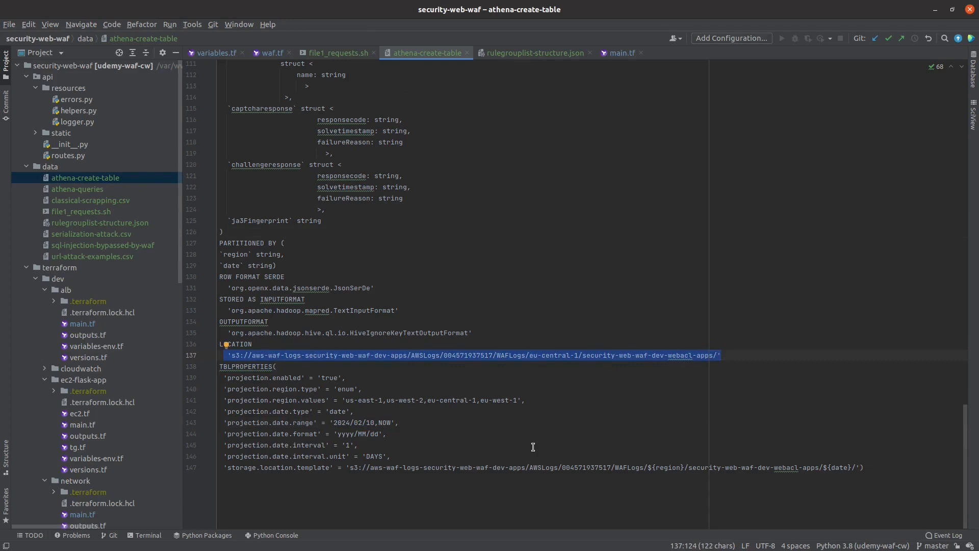
{"action": "double_click", "coordinate": [473, 357]}
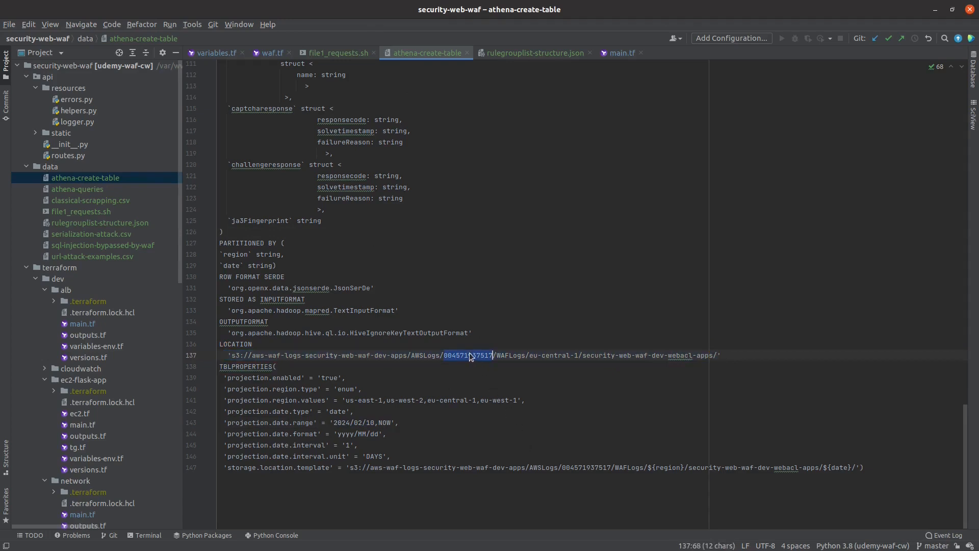
{"action": "double_click", "coordinate": [545, 357]}
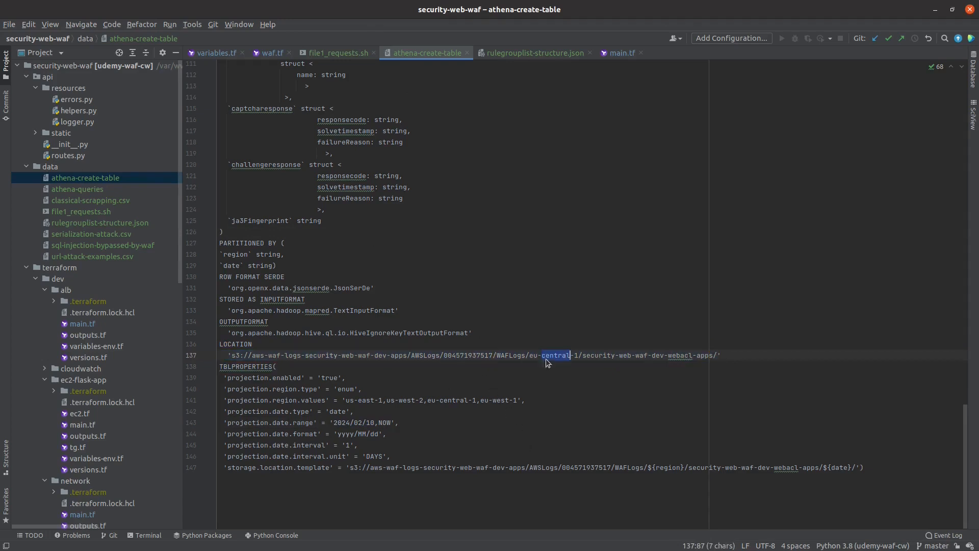
{"action": "double_click", "coordinate": [589, 467]}
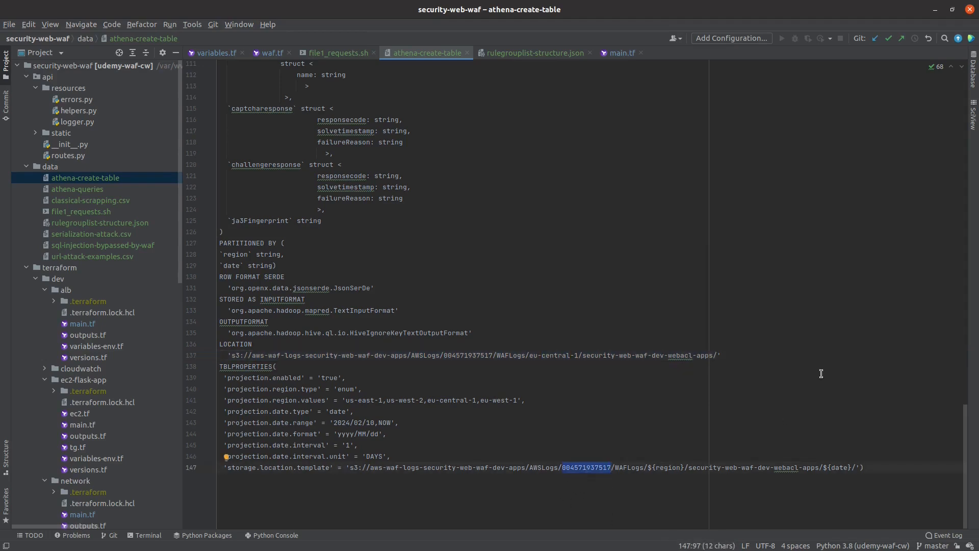
Step: Switch to Athena's query editor, reveal the data catalog's tables, and expand waf_logs to review its columns and data types
{"action": "key", "text": "alt+Tab"}
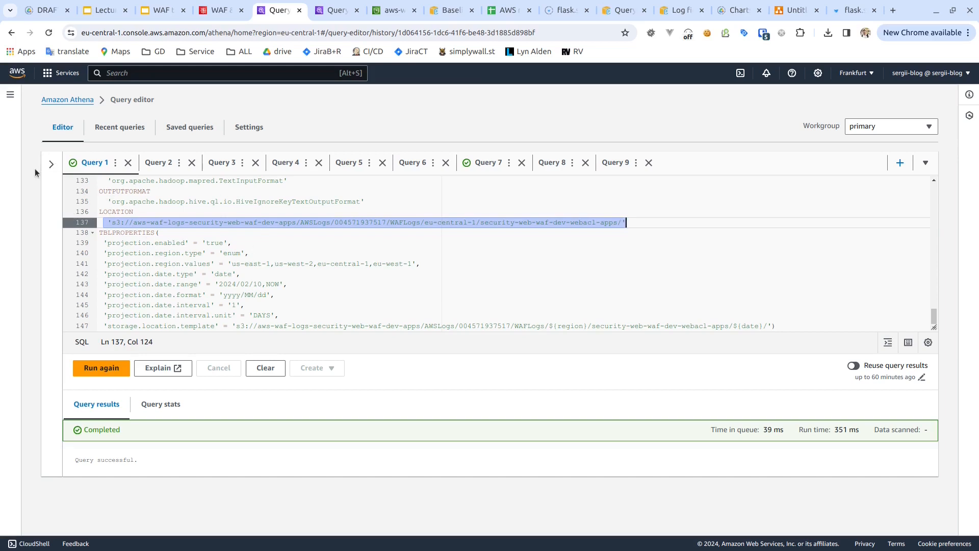
{"action": "left_click", "coordinate": [51, 164]}
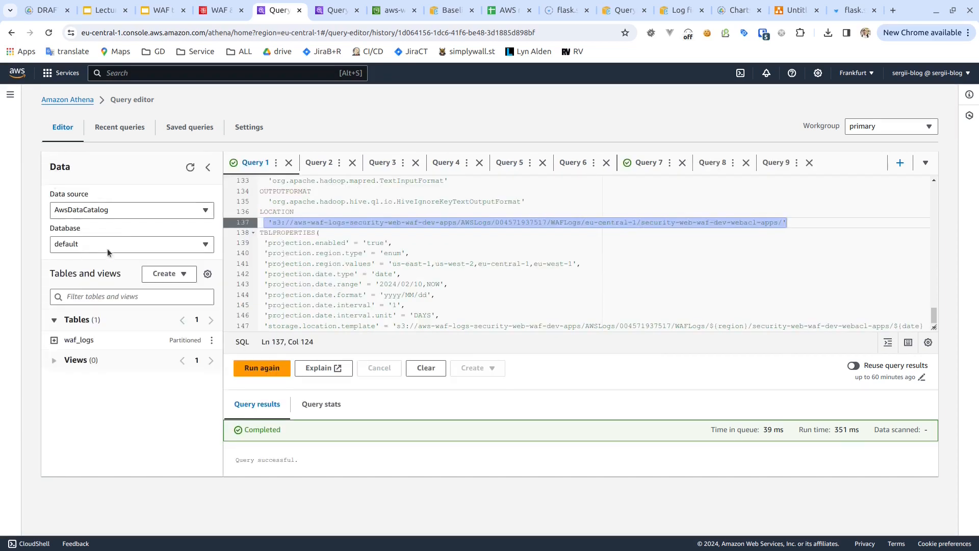
{"action": "double_click", "coordinate": [60, 167]}
{"action": "left_click_drag", "start_coordinate": [68, 320], "coordinate": [140, 315]}
{"action": "left_click", "coordinate": [54, 340]}
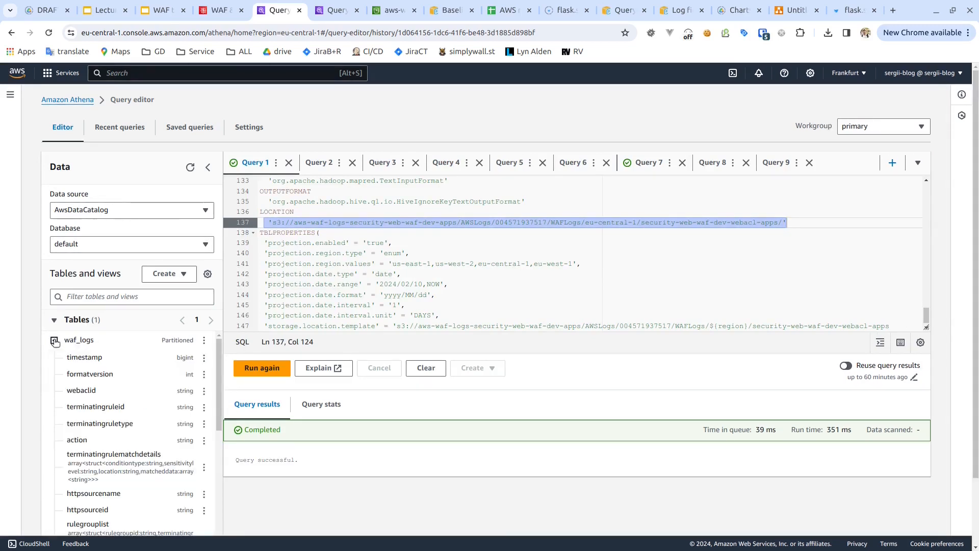
{"action": "left_click", "coordinate": [449, 222]}
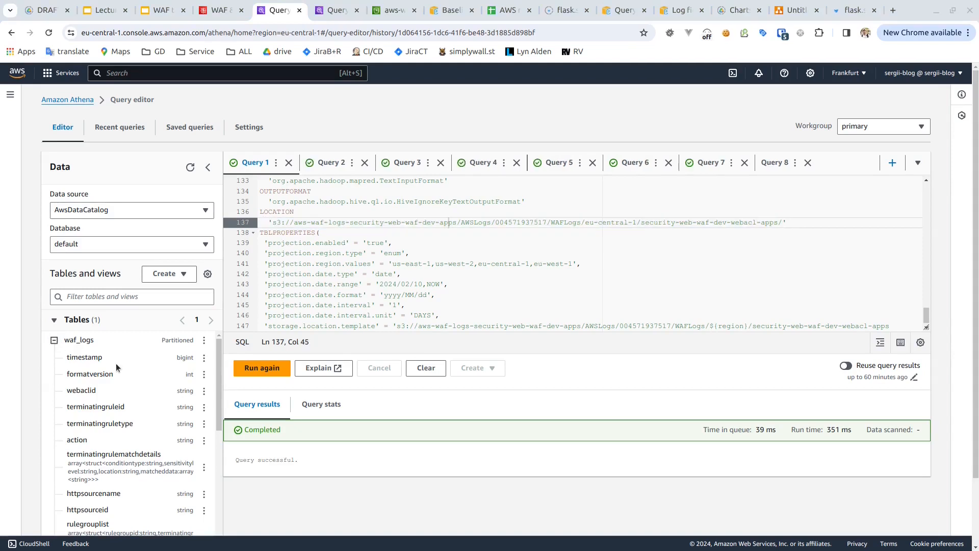
{"action": "scroll", "coordinate": [116, 363], "scroll_direction": "down", "scroll_amount": 5}
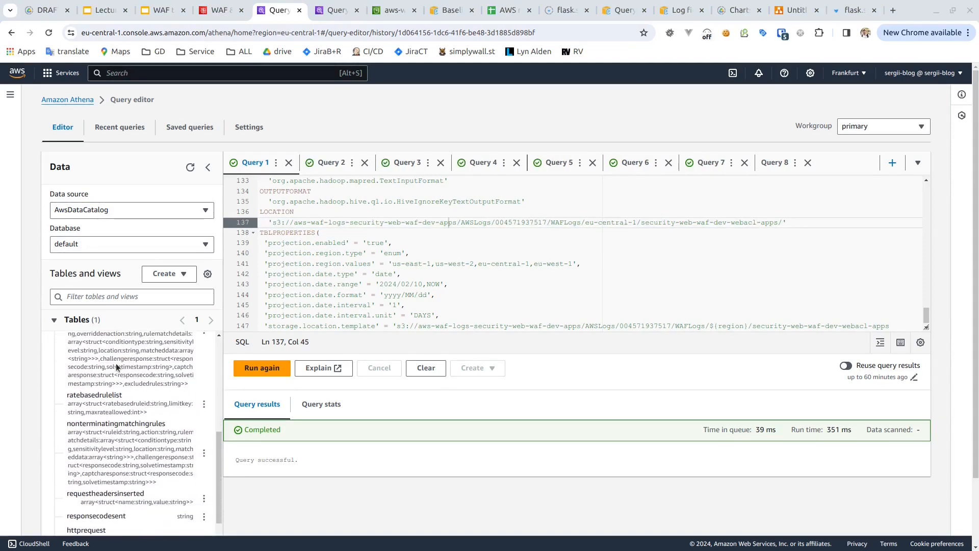